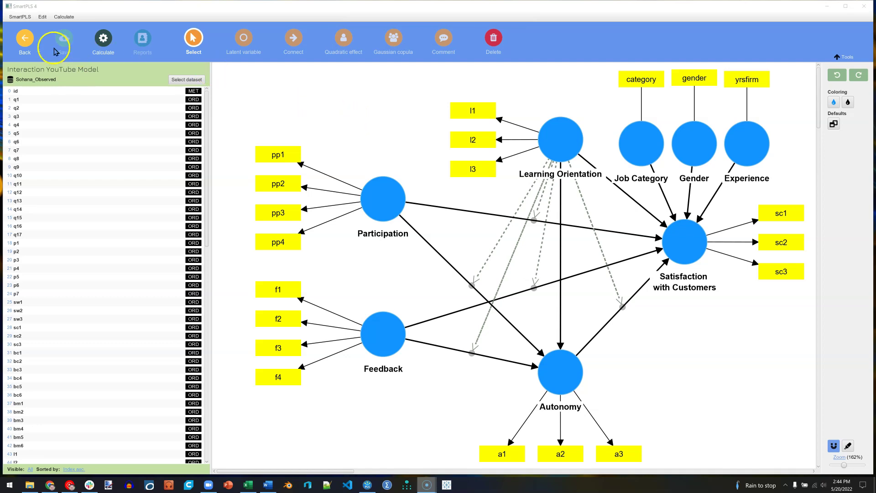
Step: Close the Interaction YouTube Model and return to the SmartPLS workspace welcome page
left_click(25, 39)
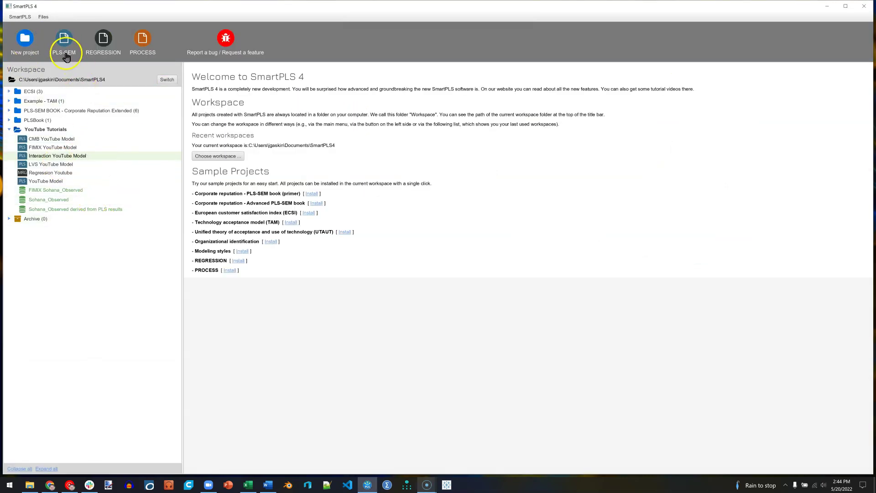
Step: Create a PROCESS model named 'Process YouTube' on the Sohana_Observed derived from PLS results dataset
left_click(146, 41)
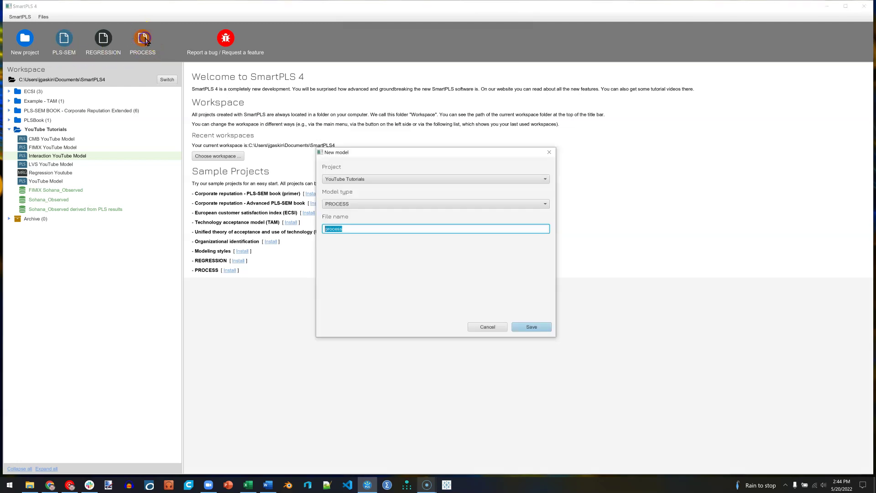
key("Home")
type("YouTube")
key("Return")
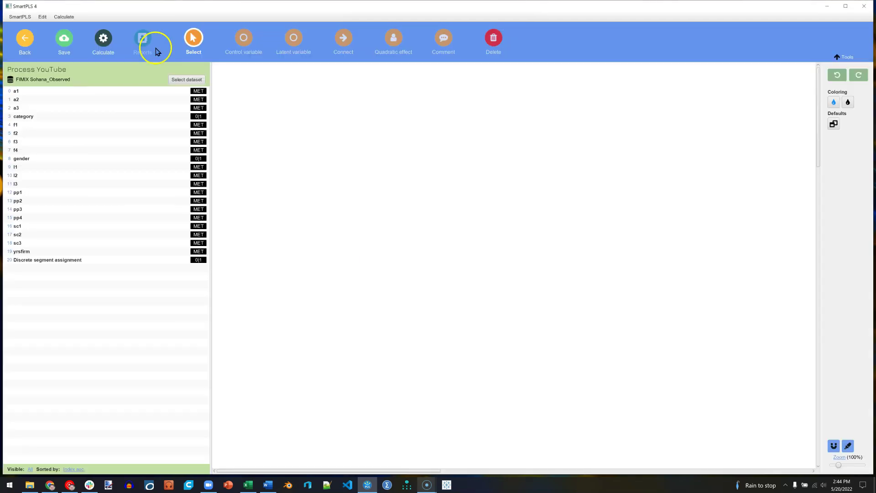
left_click(186, 79)
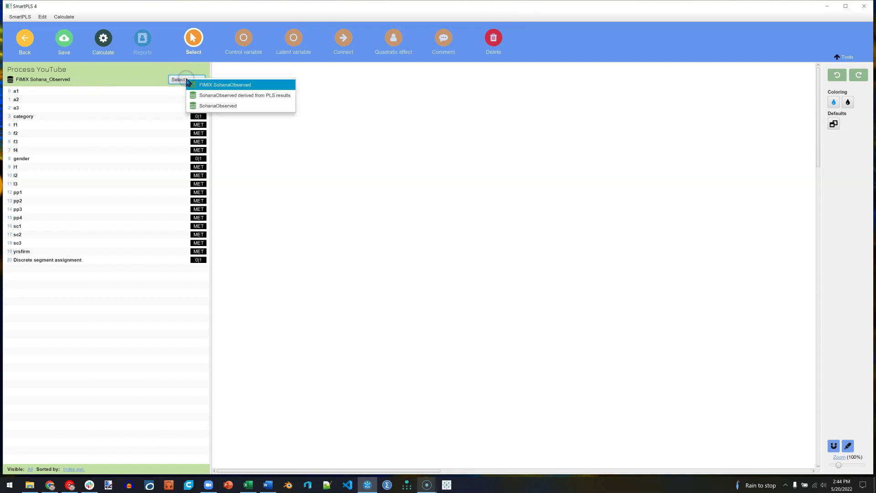
left_click(242, 96)
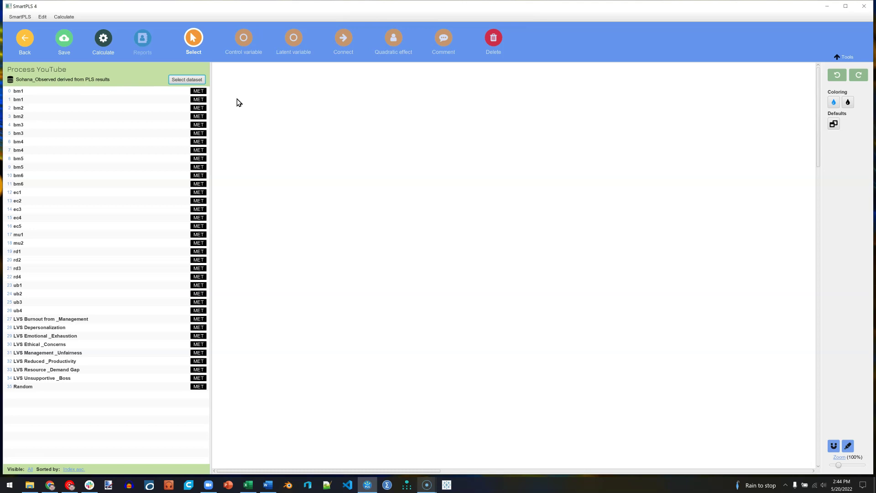
Step: Create the Burnout construct from LVS Depersonalization, Emotional Exhaustion and Reduced Productivity
left_click(68, 318)
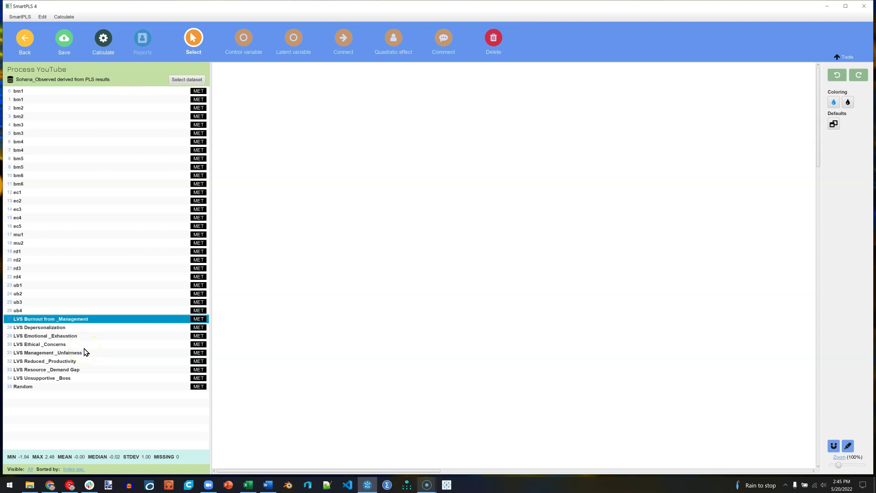
left_click(55, 327)
left_click(62, 335, "ctrl")
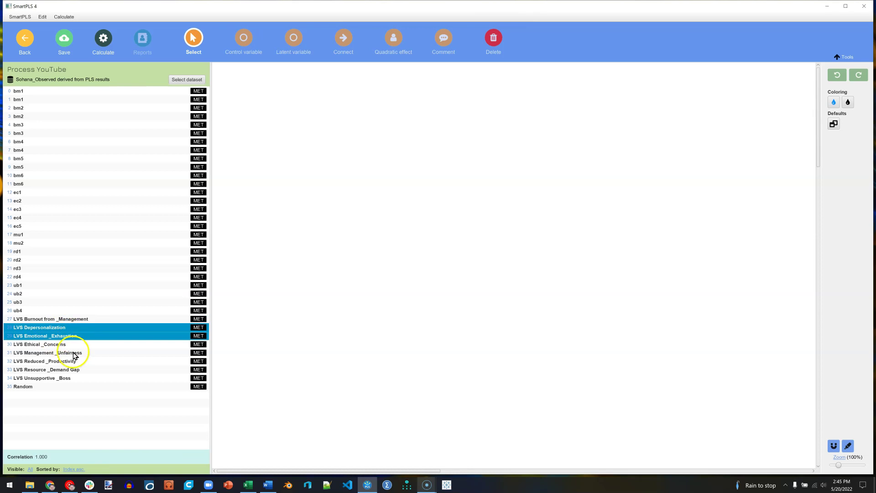
left_click(69, 361, "ctrl")
mouse_move(69, 361)
left_mouse_down()
mouse_move(553, 272)
mouse_move(640, 270)
left_mouse_up()
key("BackSpace")
key("BackSpace")
key("BackSpace")
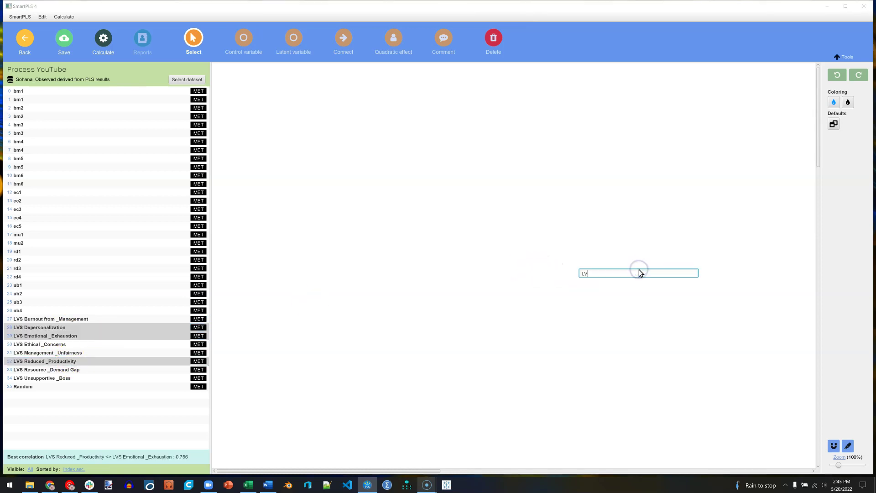
type("Burnout")
key("Return")
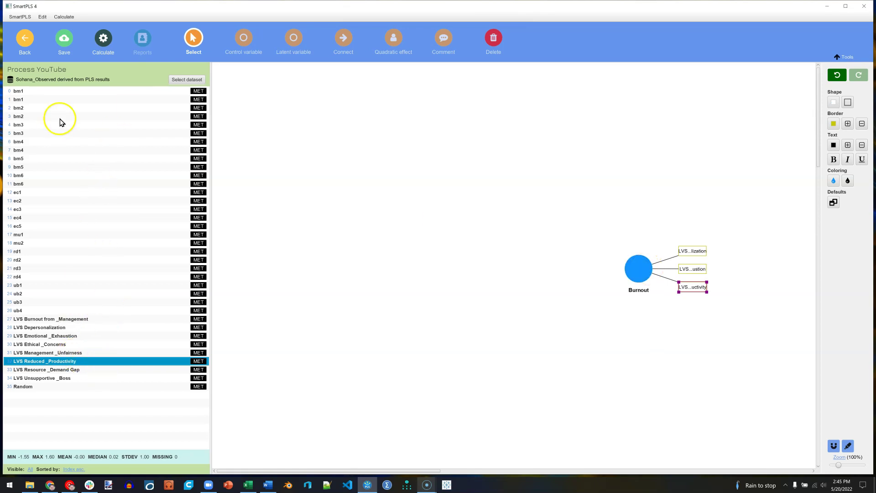
Step: Create the Management Unfairness construct from indicators mu1 and mu2
left_click(34, 235)
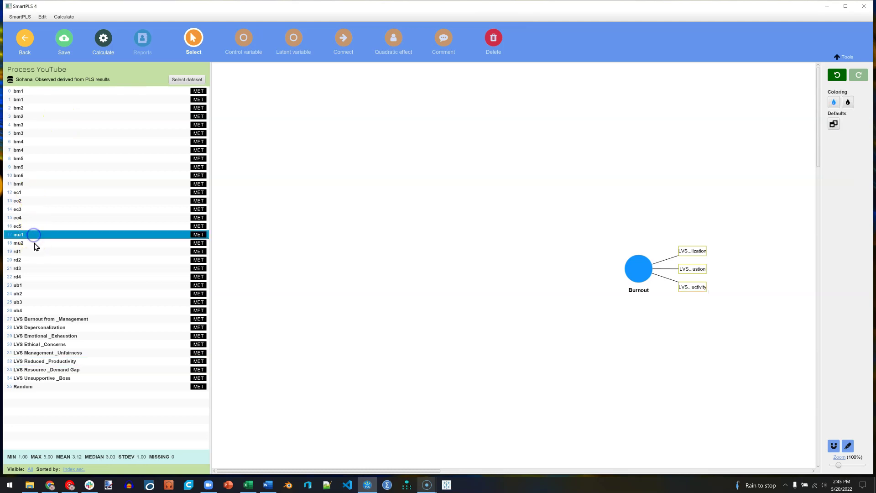
left_click(35, 243, "shift")
left_click_drag(35, 243, 357, 199)
type("Management Unfairne")
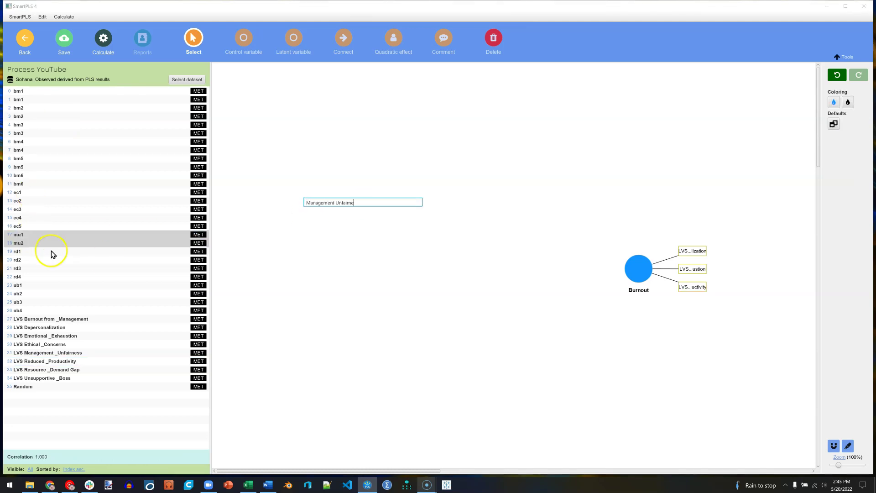
left_click(17, 252)
Step: Create ResDemGap from rd1–rd4 and Unsupportive Boss from ub1–ub4
left_click(17, 277, "shift")
left_click_drag(43, 268, 333, 307)
type("ResDemGap")
left_click(17, 285)
left_click(17, 310, "shift")
left_click_drag(35, 298, 525, 194)
type("Unsupport")
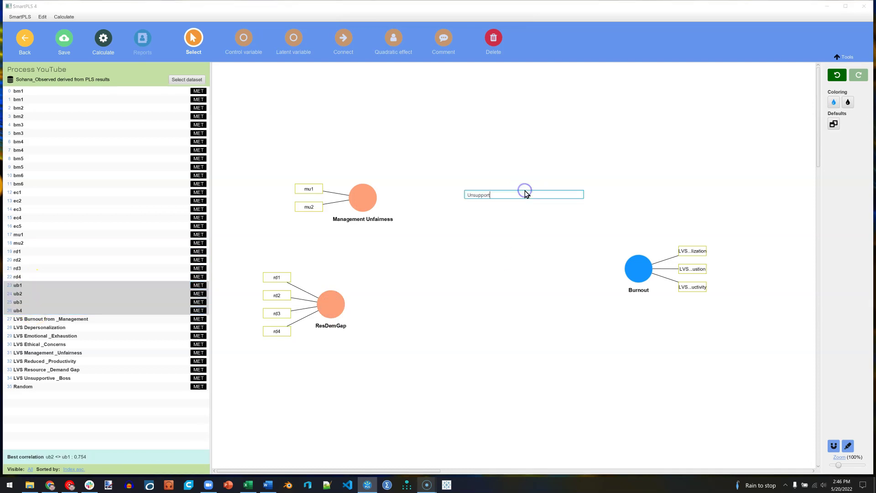
type("ive Boss")
key("Return")
Step: Arrange Management Unfairness and ResDemGap on the left, Unsupportive Boss top centre with aligned indicators
left_click_drag(363, 197, 358, 222)
left_click_drag(331, 304, 358, 315)
left_click_drag(522, 190, 494, 151)
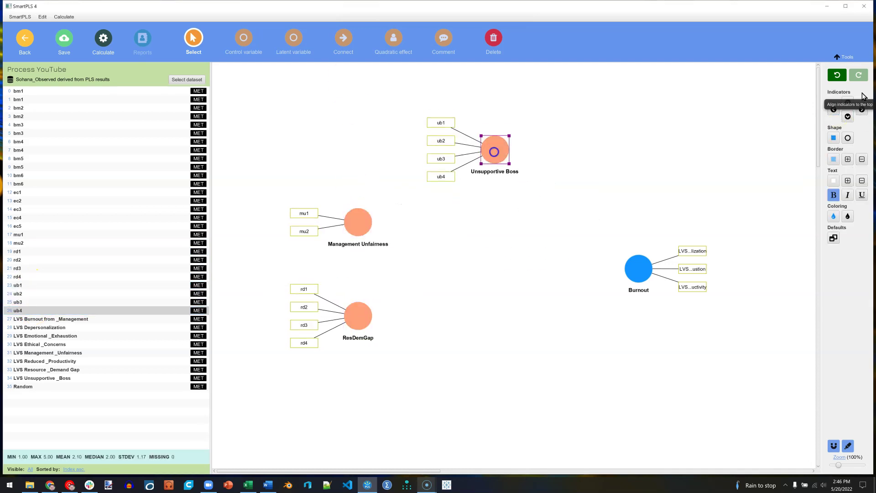
left_click(863, 95)
Step: Draw paths from Management Unfairness, ResDemGap and Unsupportive Boss toward Burnout
left_click(343, 38)
left_click_drag(359, 222, 638, 269)
left_click_drag(358, 316, 638, 268)
left_click_drag(494, 149, 638, 269)
left_click_drag(358, 222, 494, 149)
left_click_drag(358, 316, 500, 157)
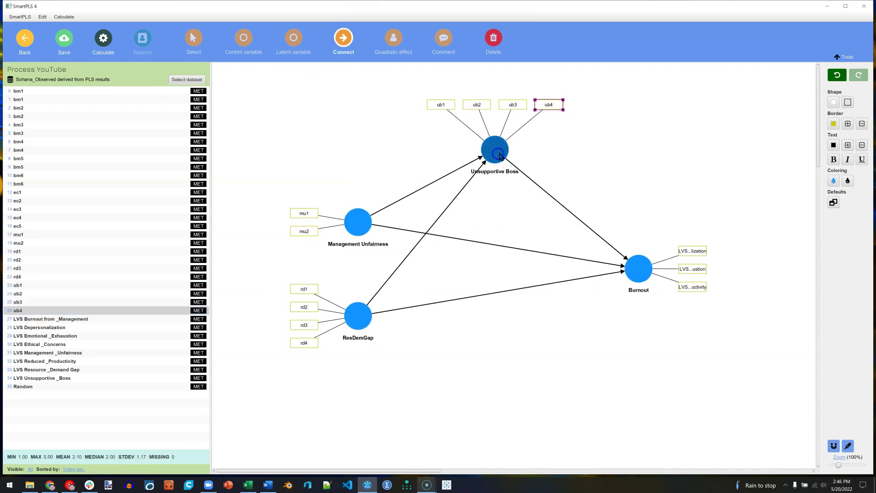
Step: Add an Ethical Concerns control variable with indicators ec1–ec5
left_click(243, 42)
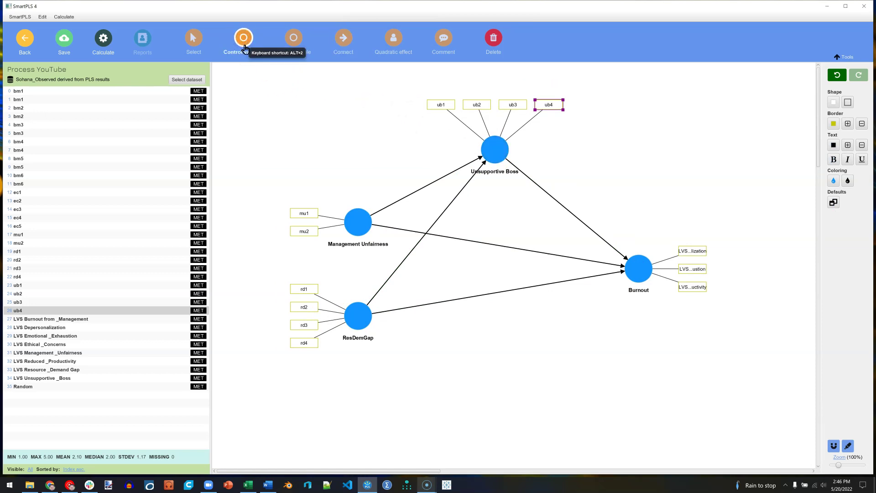
left_click(239, 54)
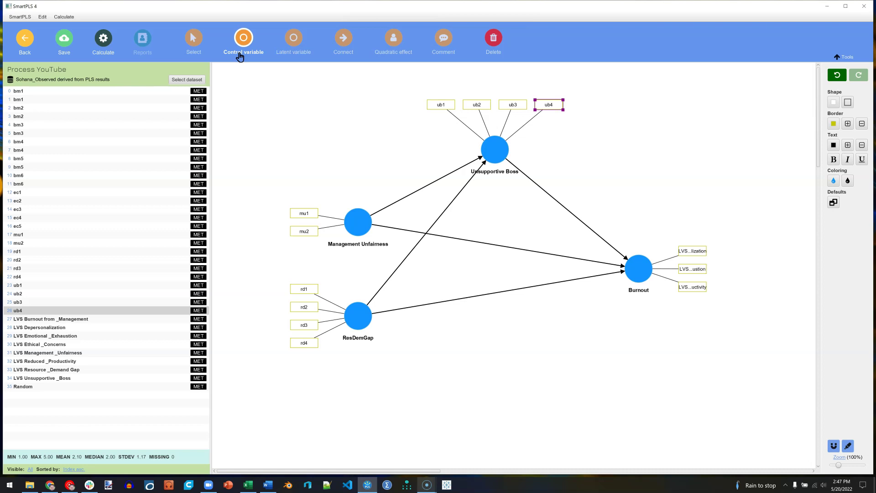
left_click_drag(33, 194, 582, 353)
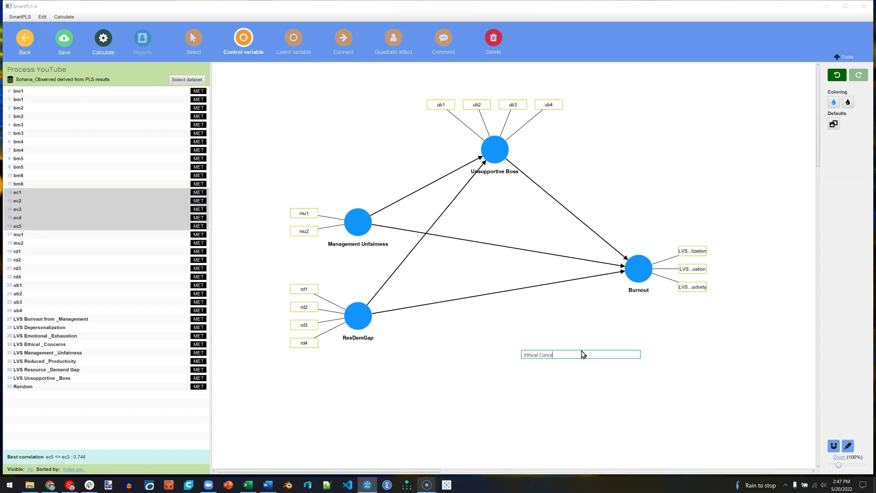
key("Return")
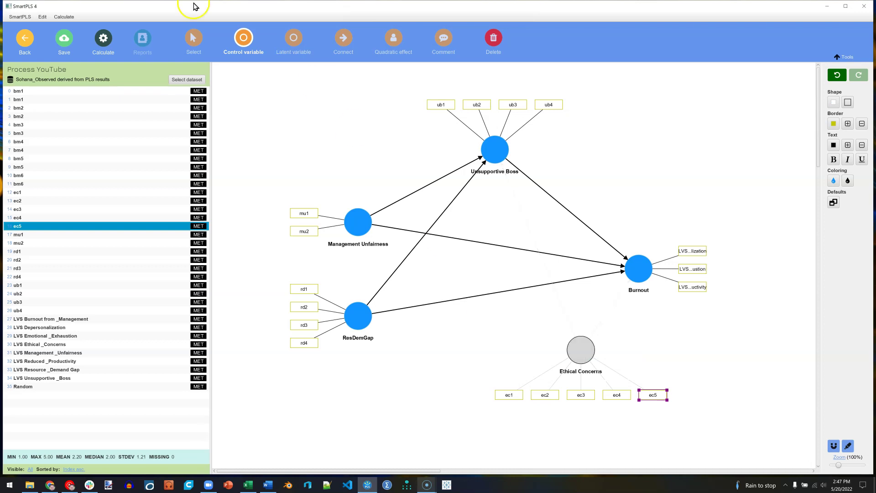
left_click(245, 46)
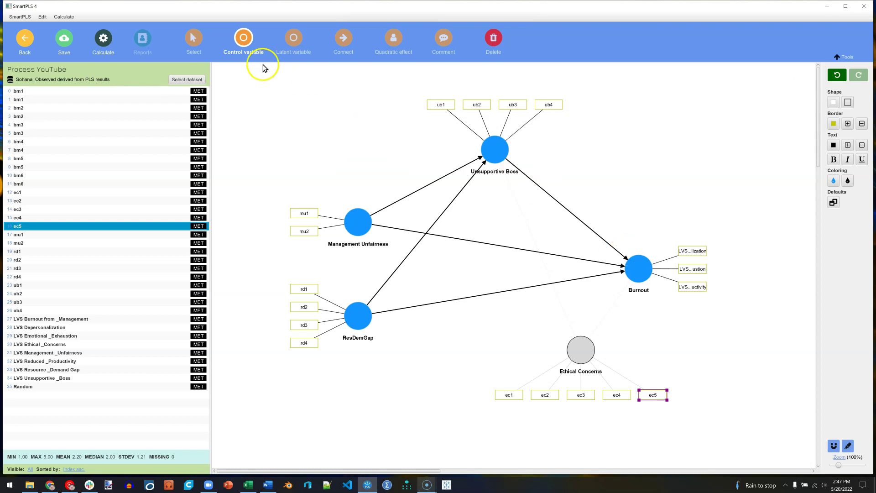
Step: Make Management Unfairness moderate the Unsupportive Boss–Burnout path and link ResDemGap to Unsupportive Boss
left_click(342, 40)
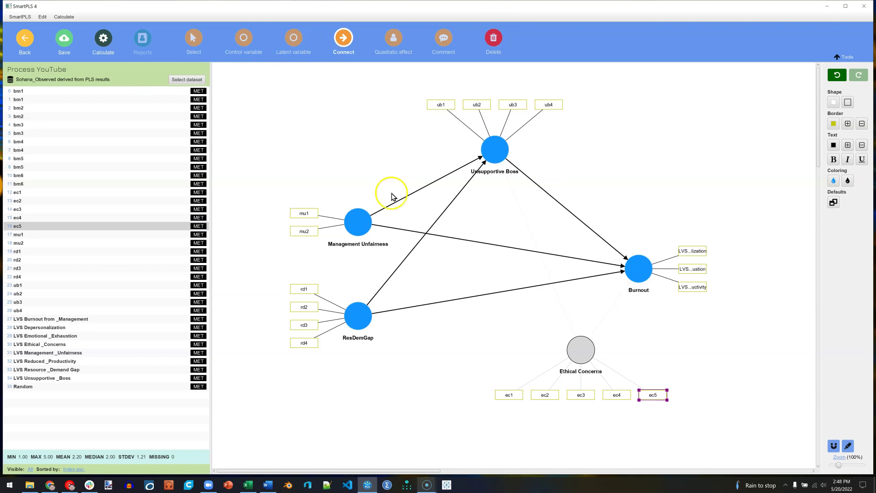
left_click(364, 224)
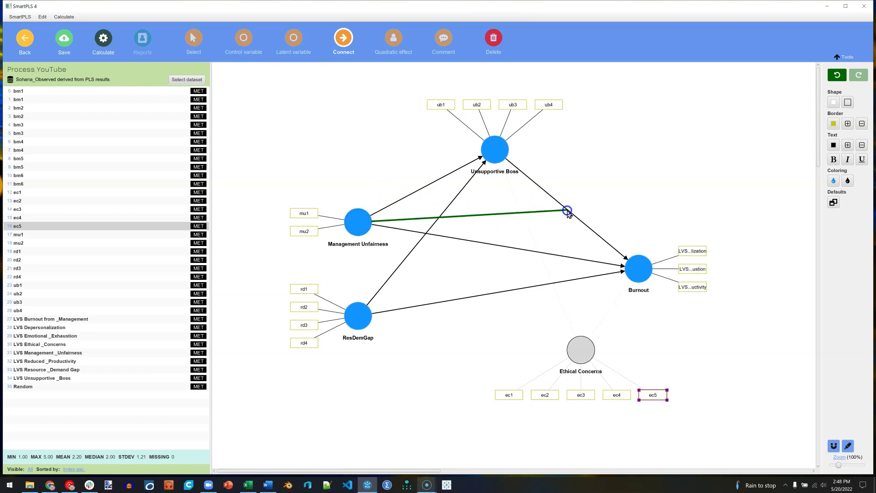
left_click(567, 210)
left_click(357, 333)
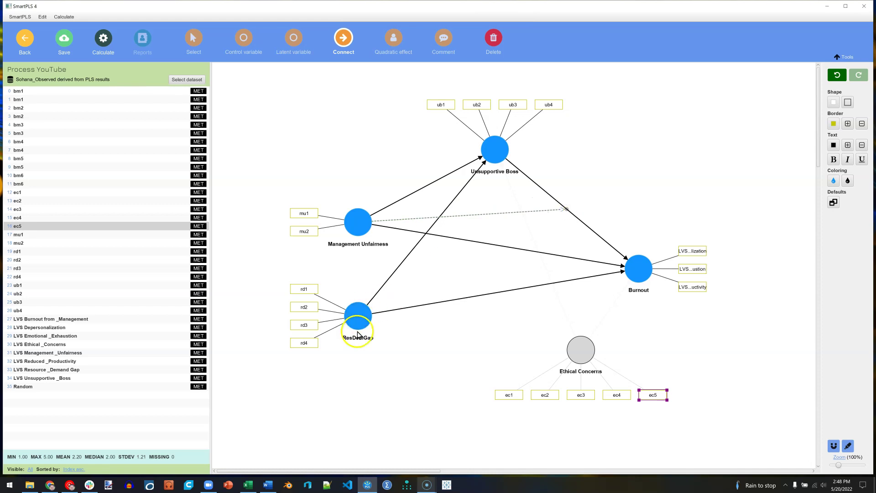
left_click(495, 149)
left_click(635, 272)
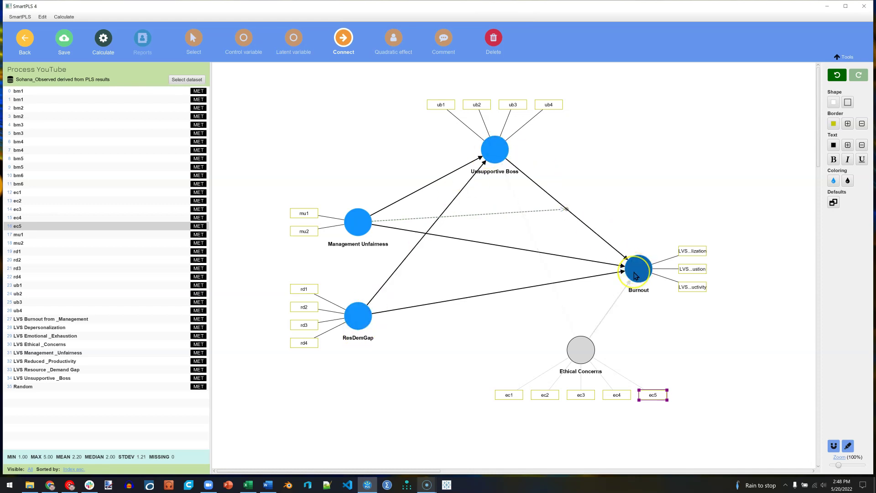
Step: Delete the Management Unfairness → Unsupportive Boss path
left_click(193, 37)
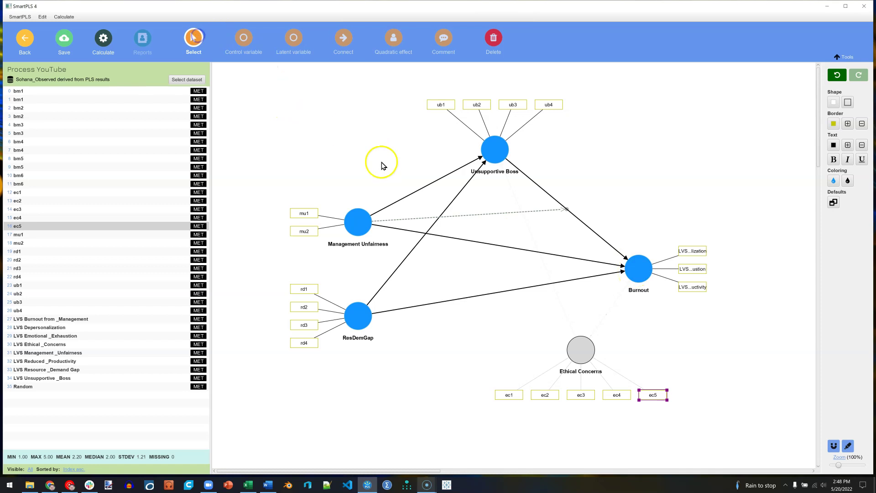
left_click(437, 182)
key("Delete")
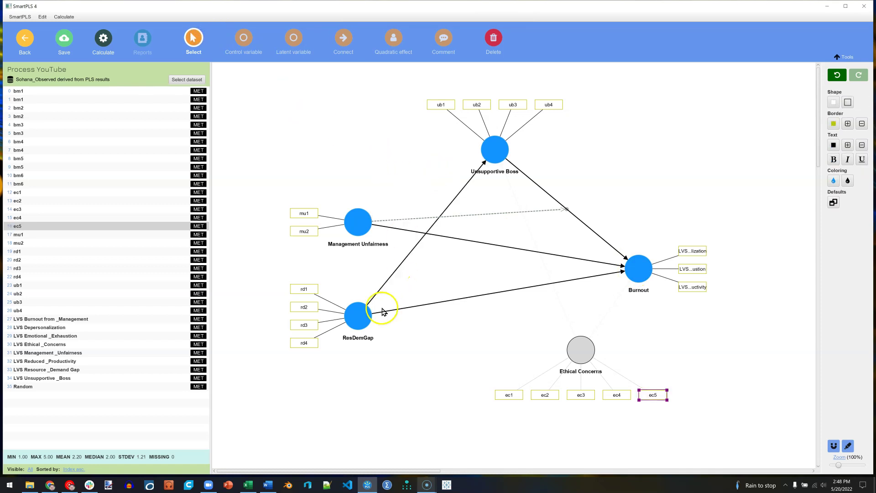
left_click(581, 225)
left_click(568, 213)
Step: Add a quadratic effect (QE) on the ResDemGap → Burnout path and place it below the path
left_click(395, 42)
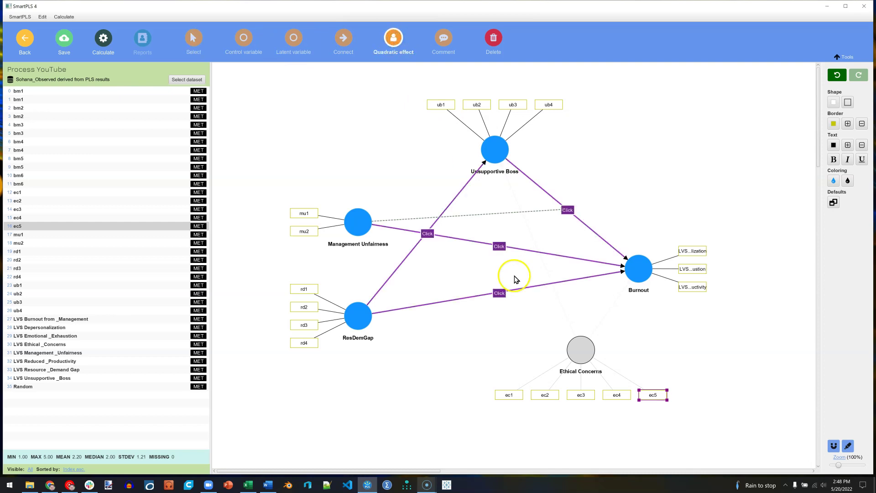
left_click(498, 294)
left_click(193, 38)
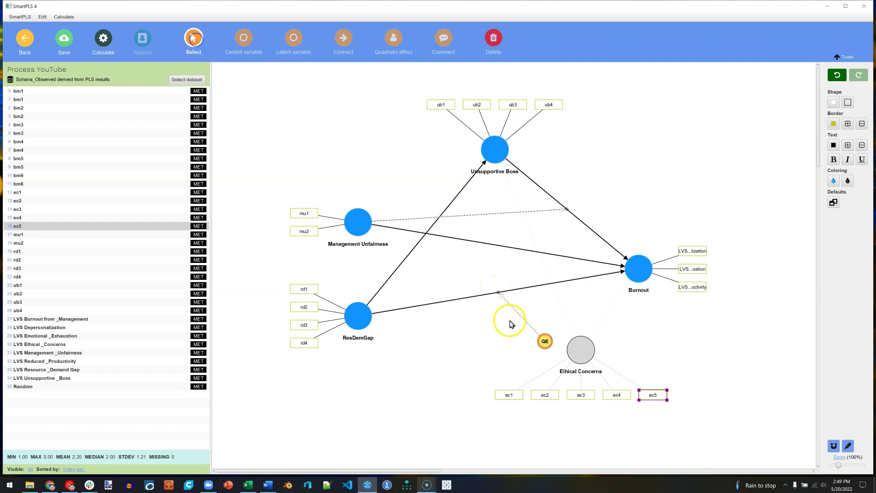
left_click(545, 342)
left_click_drag(545, 341, 488, 341)
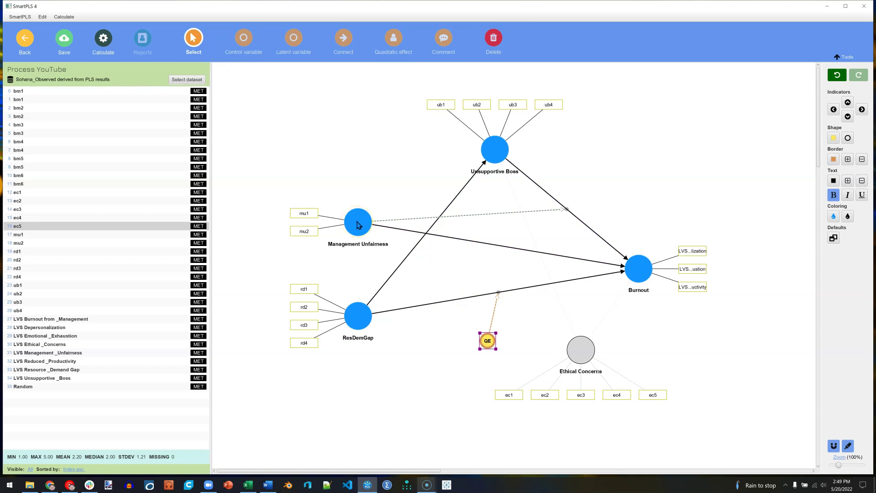
Step: Run the path analysis, giving R-square 0.523 for Burnout and 0.159 for Unsupportive Boss
left_click(105, 39)
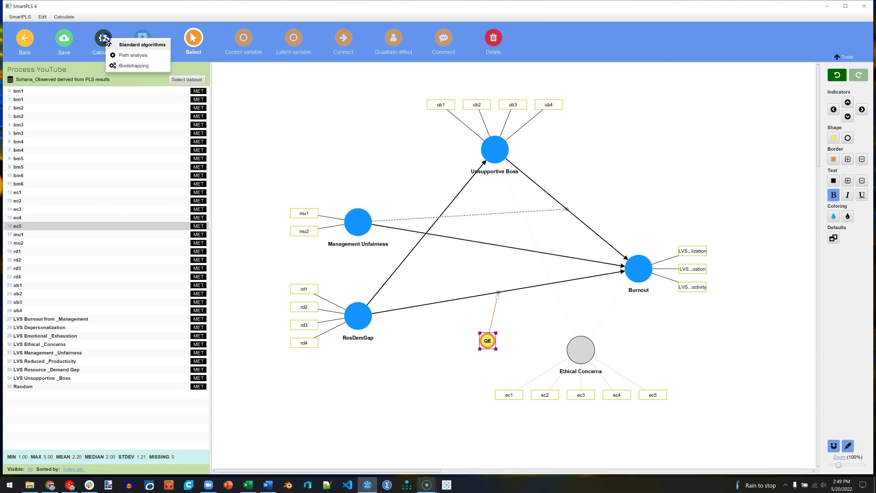
left_click(157, 59)
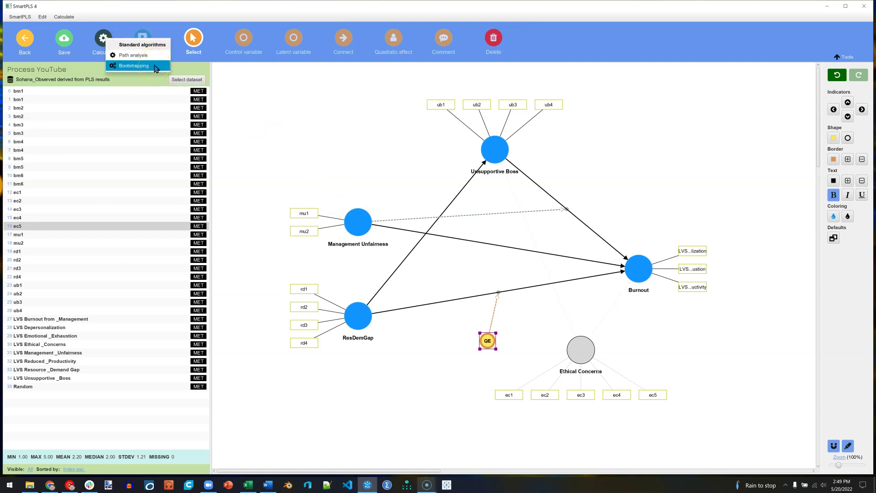
left_click(137, 55)
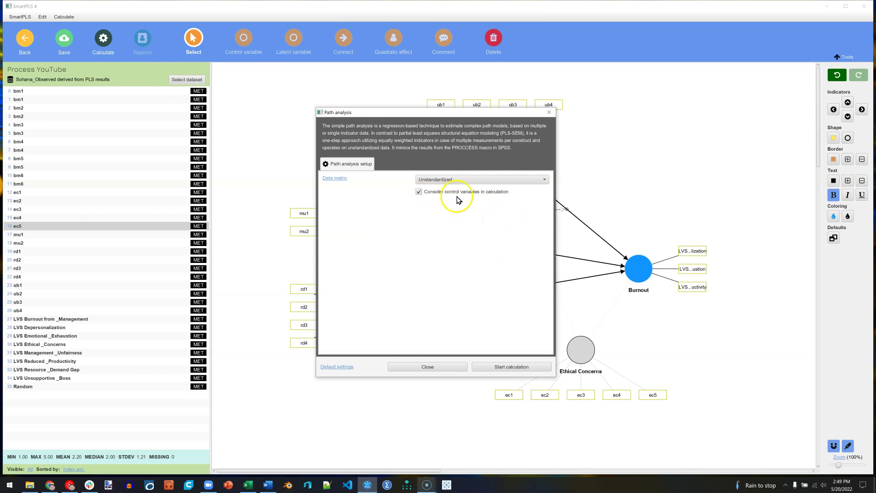
left_click(524, 368)
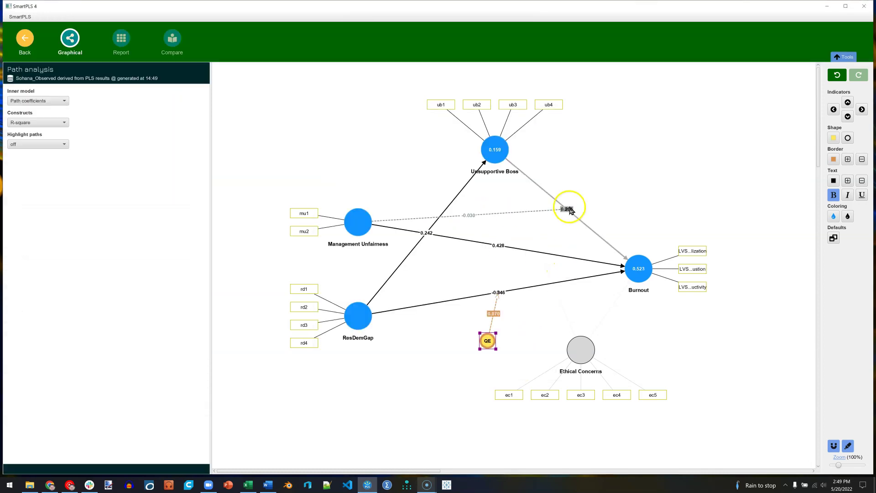
Step: Zoom the diagram to 136%, recentre the model, and reposition the 0.206 and -0.346 labels
left_click_drag(570, 210, 573, 222)
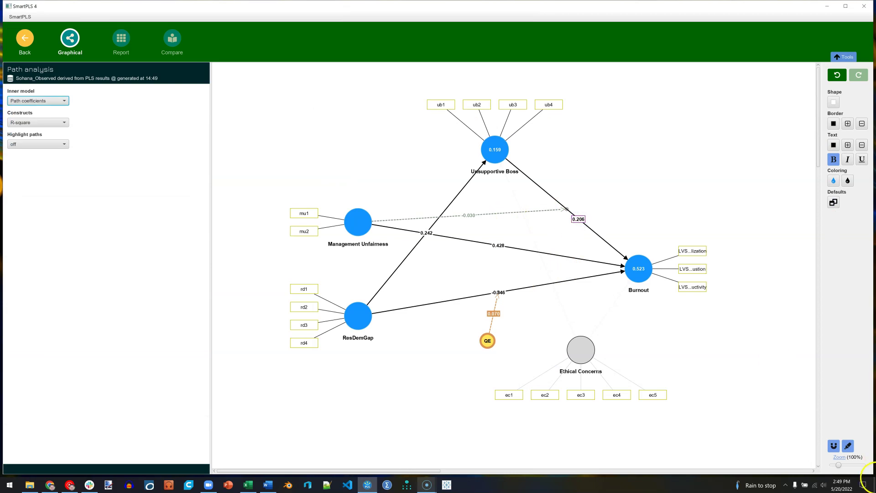
left_click(841, 466)
left_click_drag(840, 465, 842, 466)
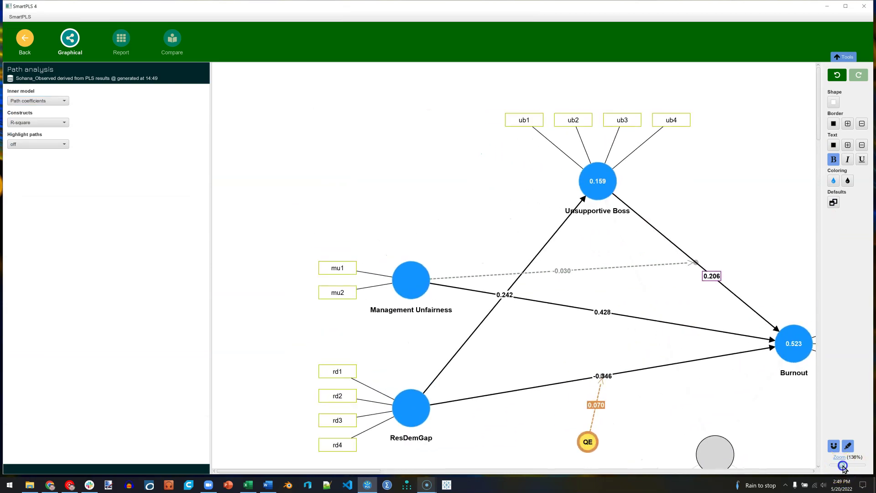
key("ctrl+a")
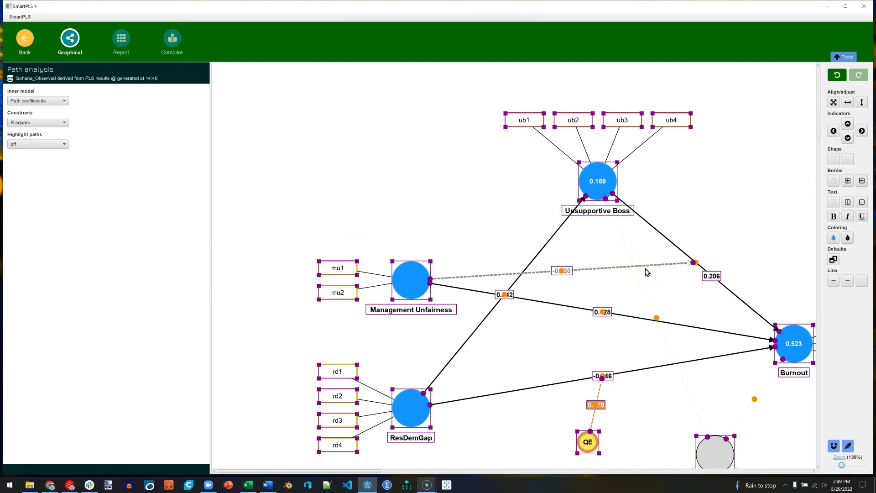
left_click_drag(621, 173, 525, 133)
left_click(323, 108)
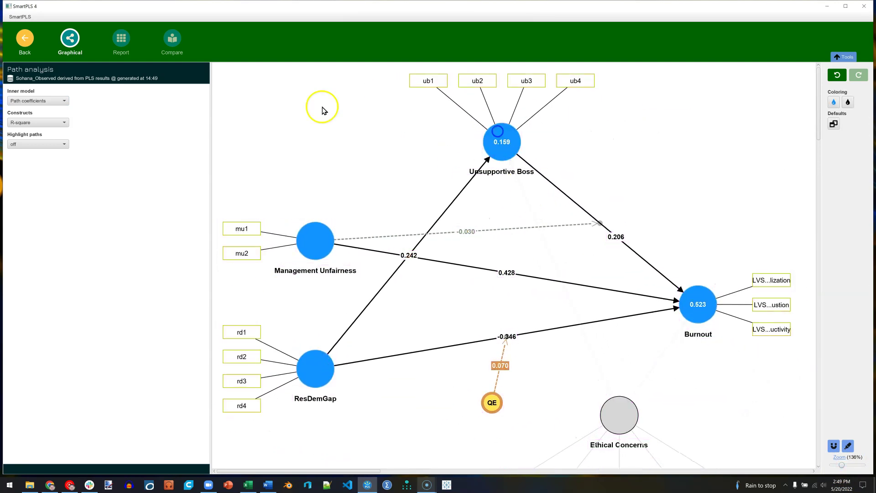
left_click_drag(507, 336, 471, 339)
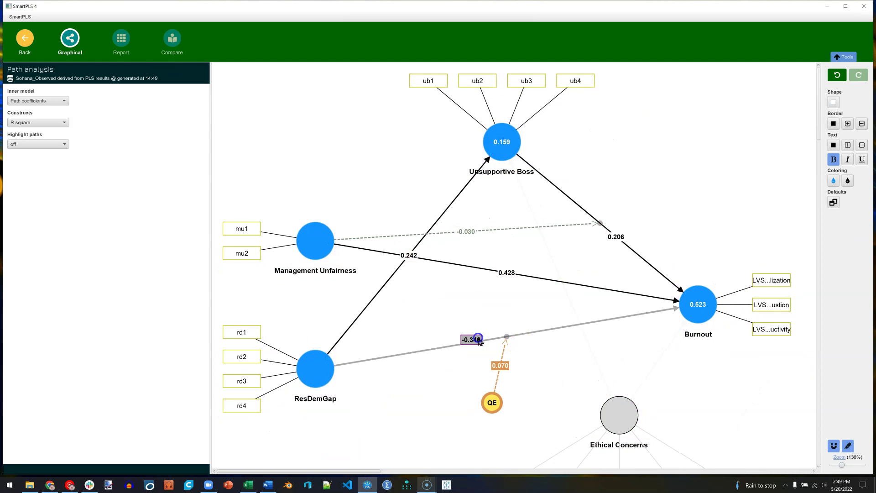
Step: Set Highlight paths to relative values and move the 0.242 label along its path
left_click(62, 144)
left_click(49, 166)
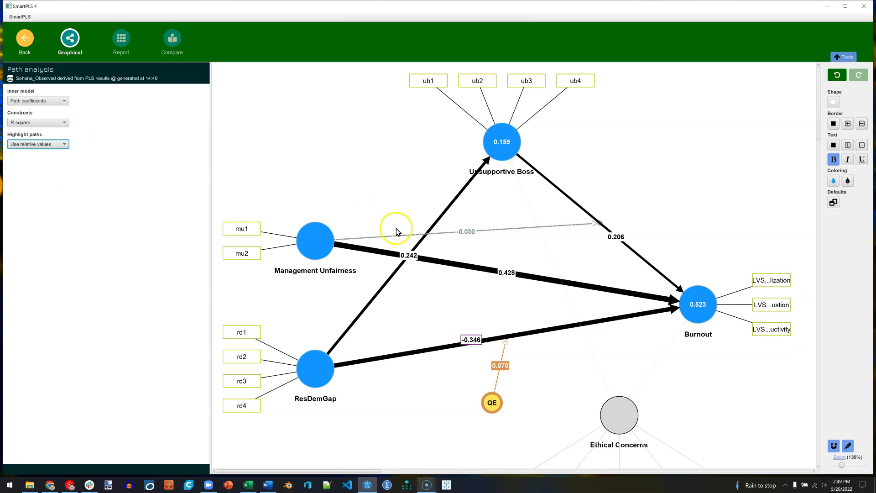
left_click_drag(408, 256, 400, 281)
left_click(430, 292)
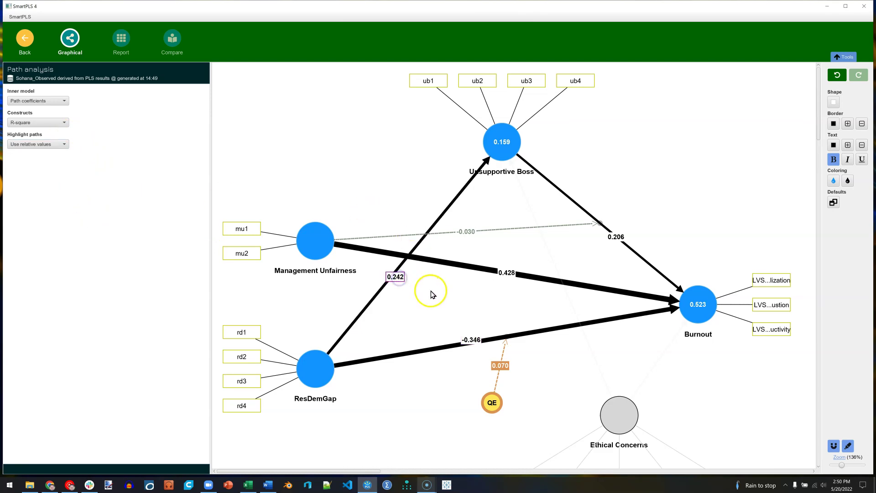
left_click(233, 101)
Step: Browse the report's simple slopes, specific indirect, conditional direct and conditional indirect effects (0.020, 0.035, 0.027)
left_click(121, 41)
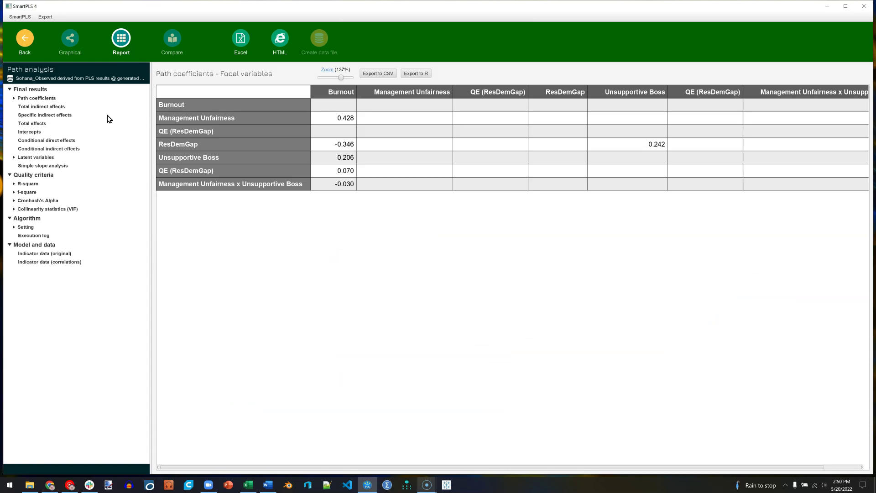
left_click(54, 167)
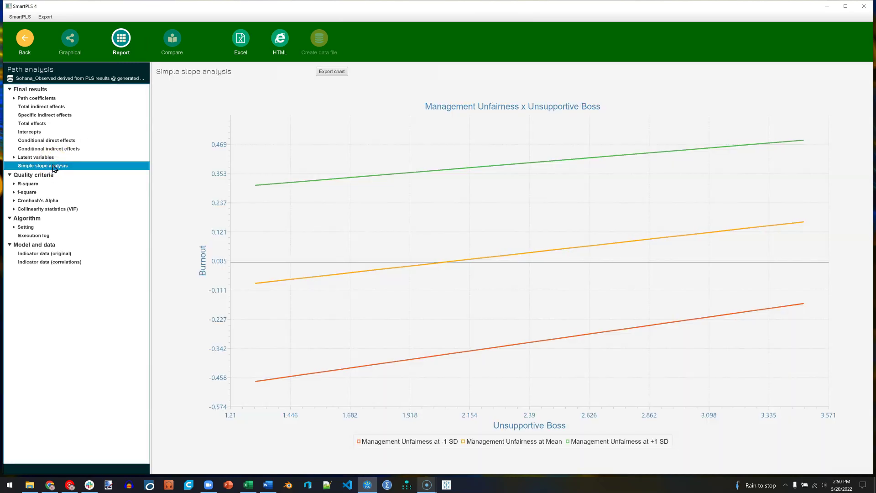
left_click(48, 116)
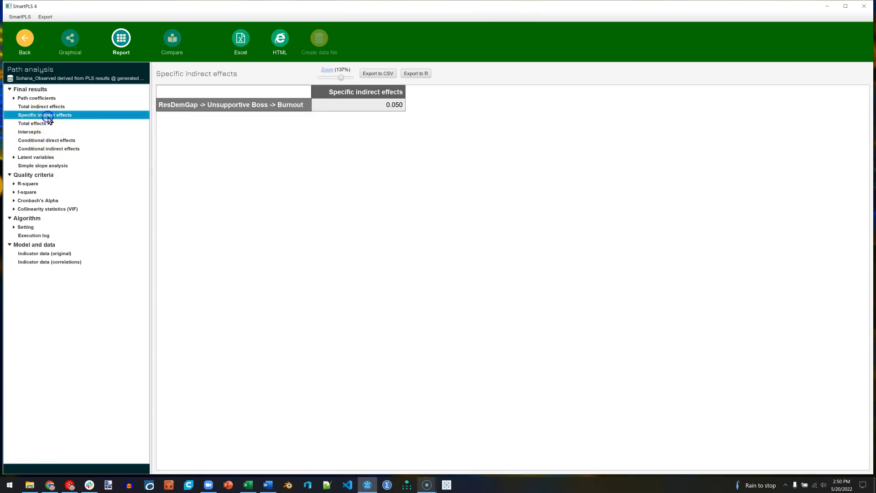
left_click(48, 123)
left_click(48, 141)
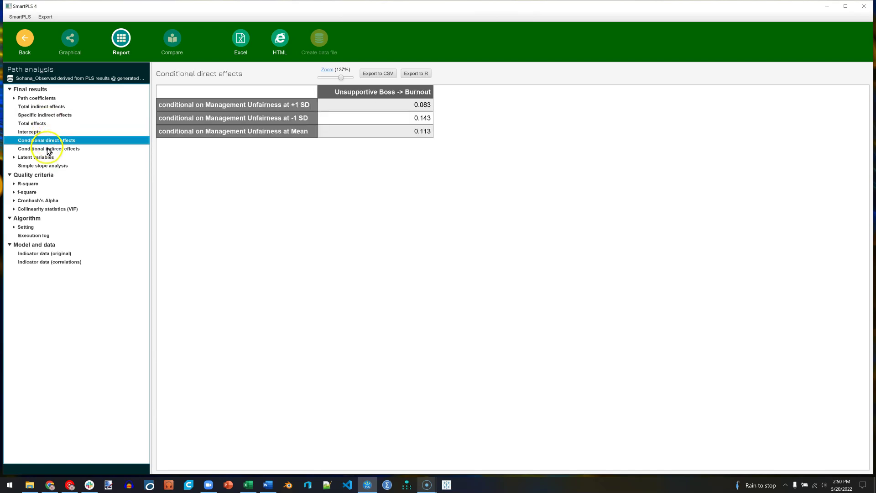
left_click(49, 149)
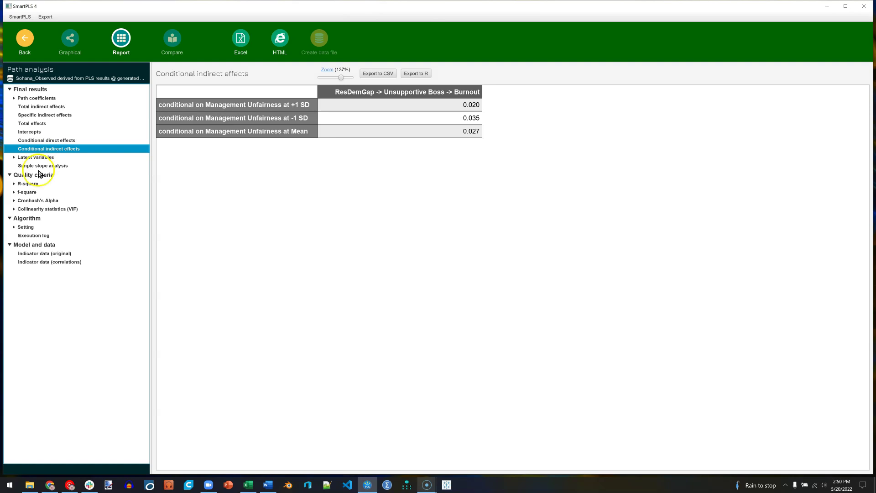
Step: View the R-square, f-square, Cronbach's Alpha and VIF tables, with ResDemGap at 36.959
left_click(28, 183)
left_click(31, 219)
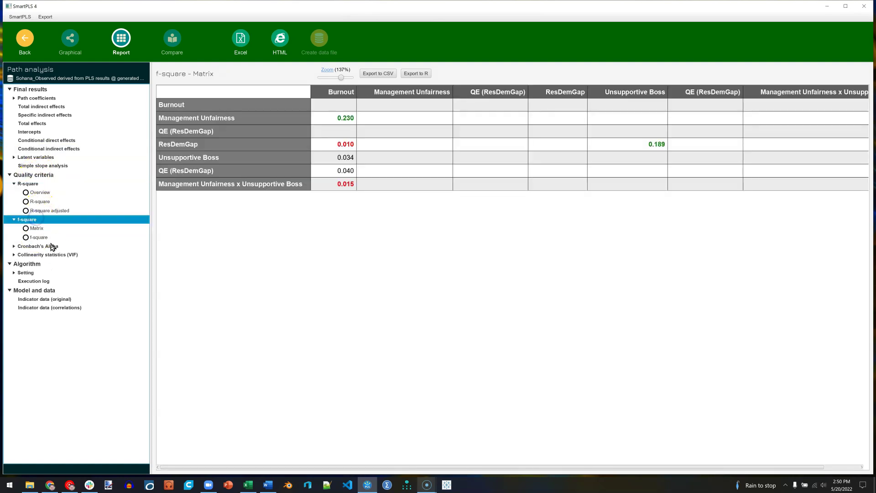
left_click(51, 246)
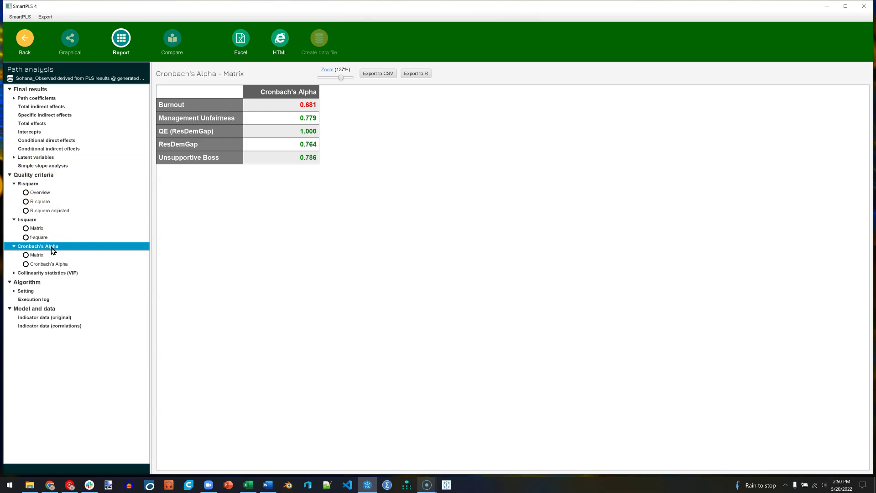
left_click(54, 273)
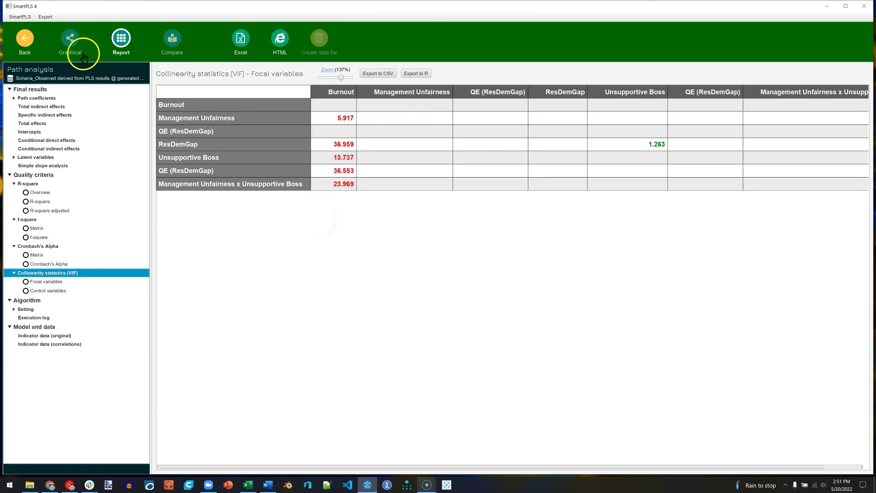
Step: Run bootstrapping on the Burnout model with the default 500 subsamples
left_click(25, 38)
left_click(112, 48)
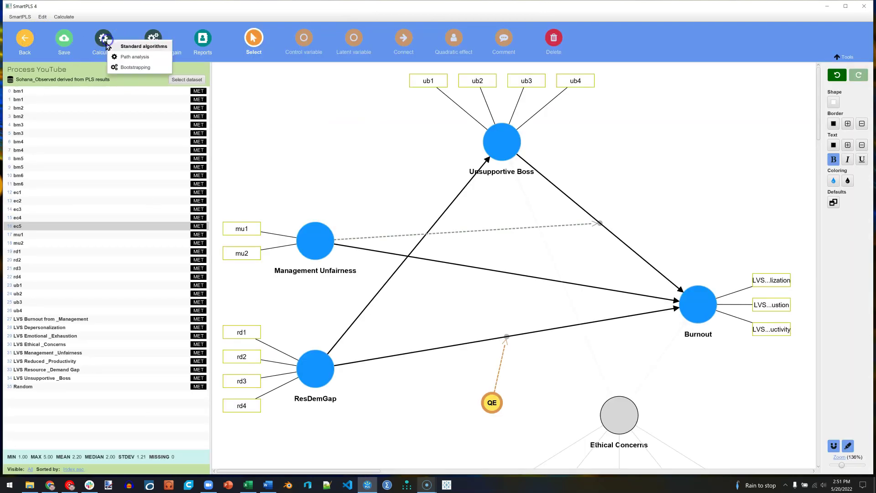
left_click(138, 69)
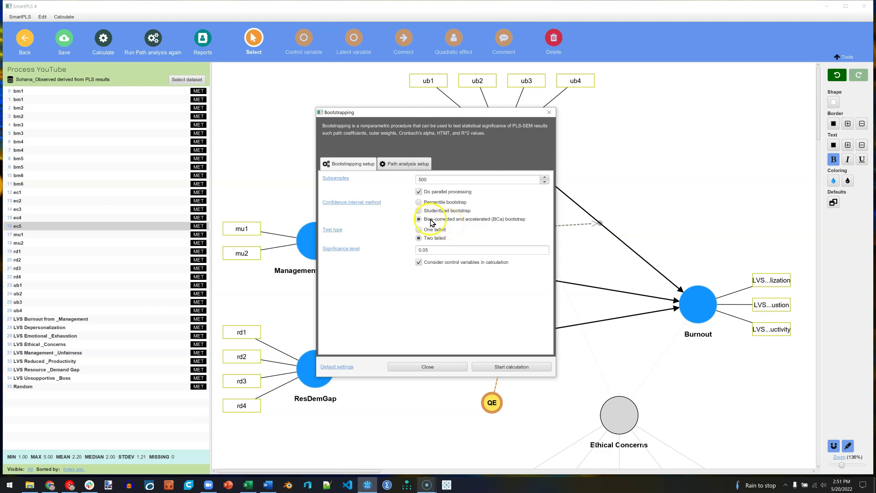
left_click(526, 367)
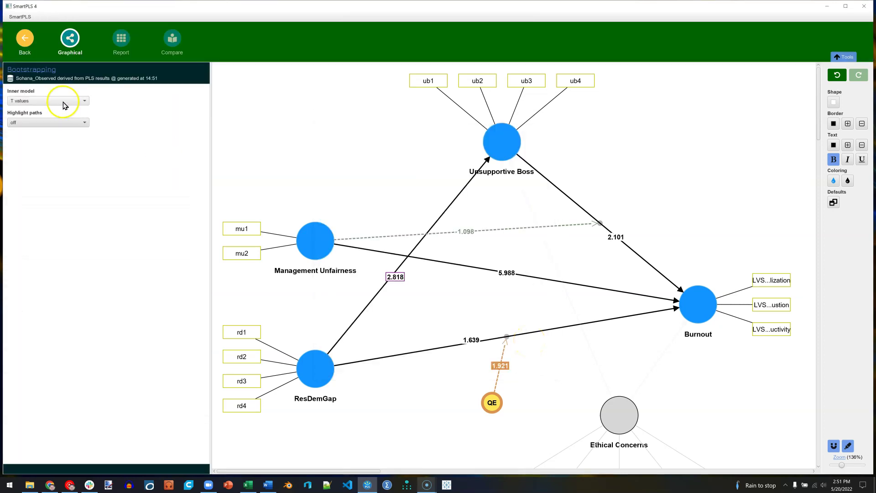
Step: Label paths with coefficients and p values, and thicken arrows using relative values
left_click(72, 101)
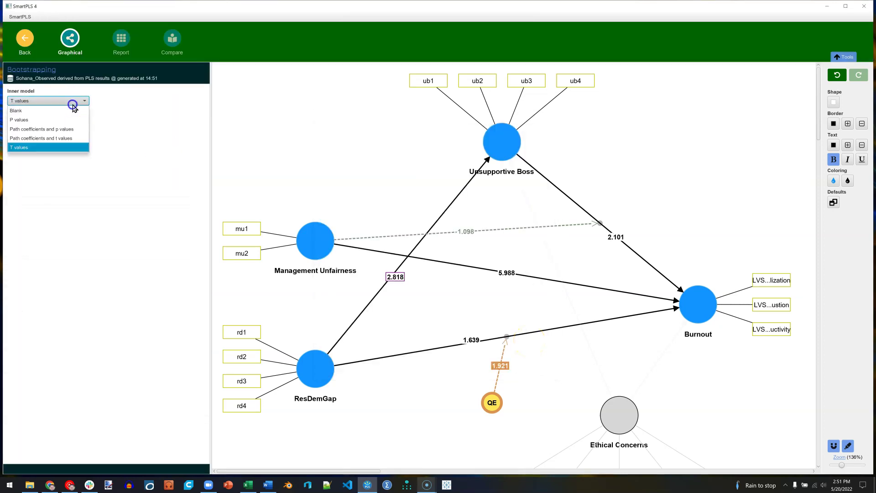
left_click(79, 130)
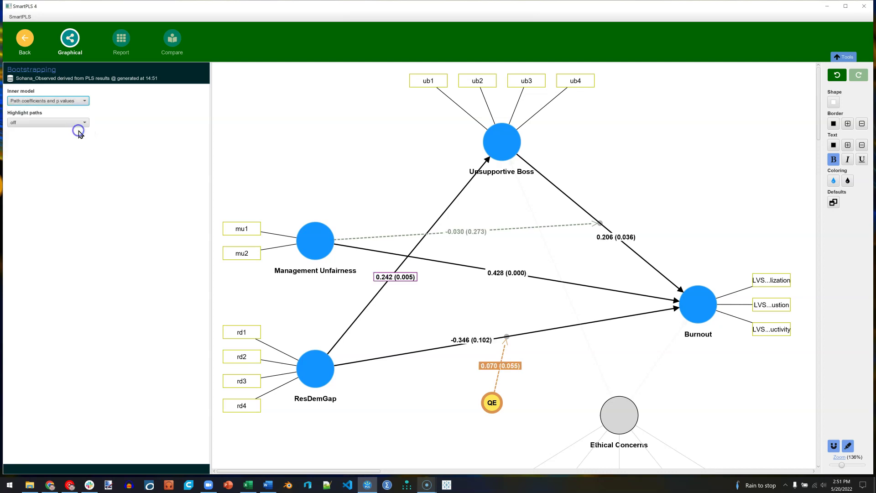
left_click(75, 123)
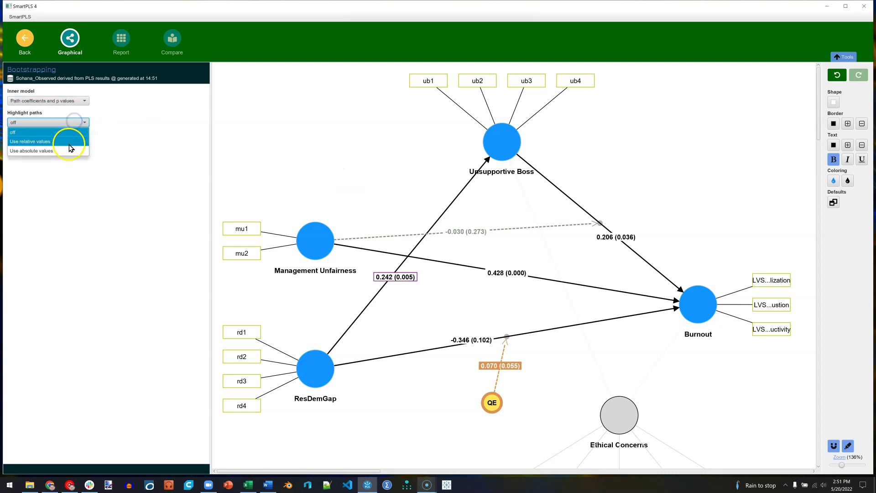
left_click(68, 140)
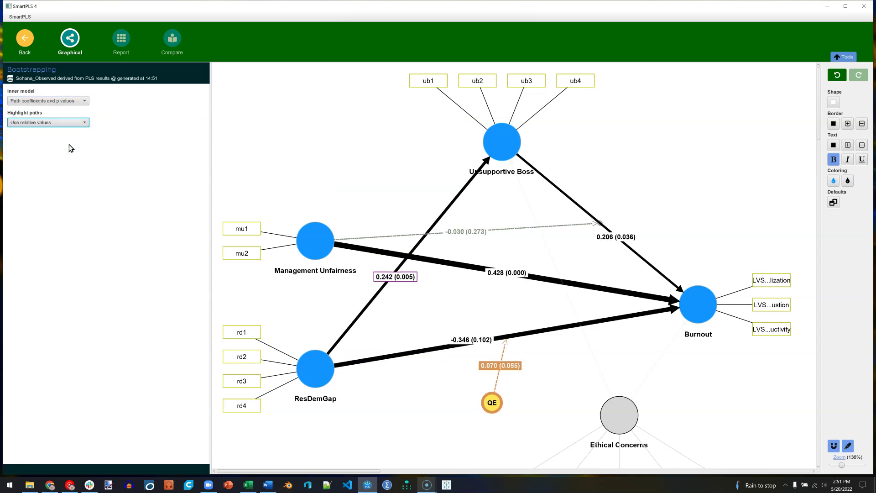
Step: Open the bootstrapping report and view the path coefficients and control variables results
left_click(121, 39)
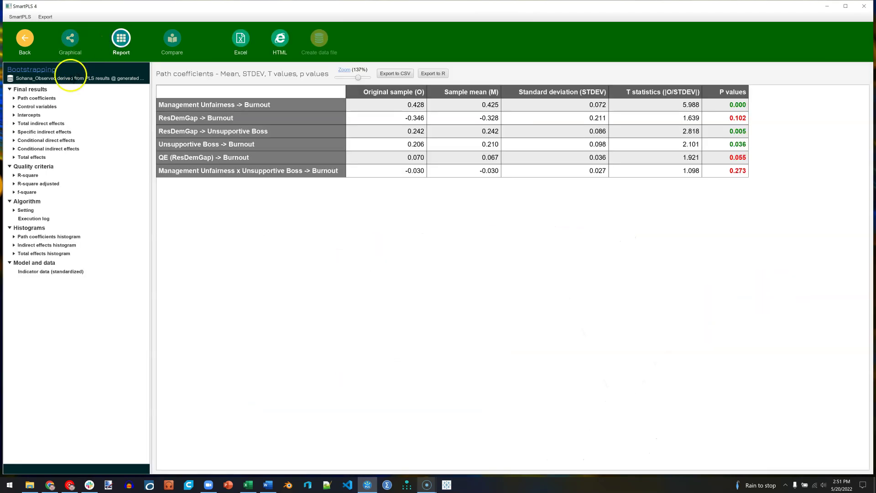
left_click(45, 98)
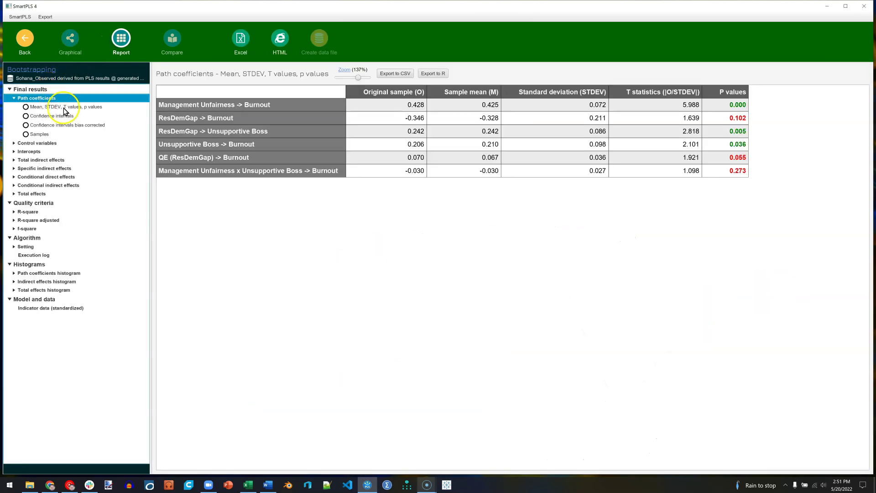
left_click(42, 143)
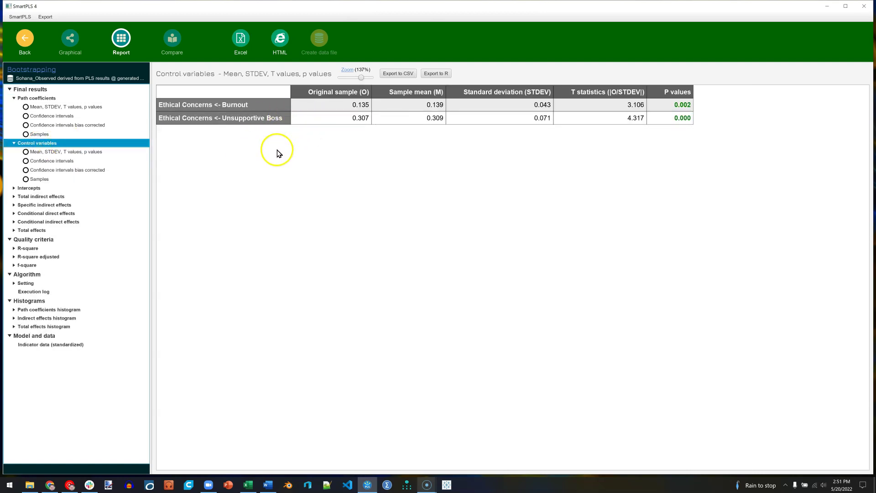
Step: Review total, specific, conditional direct and conditional indirect effects of ResDemGap on Burnout
left_click(55, 197)
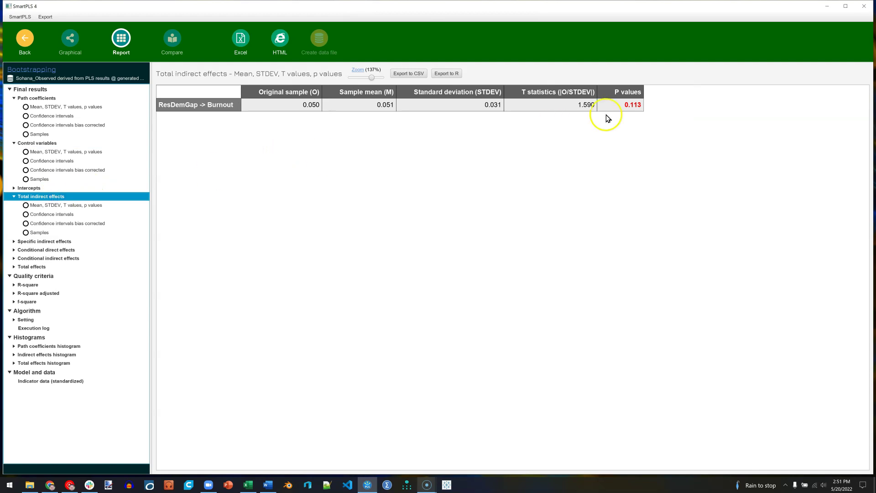
left_click(58, 242)
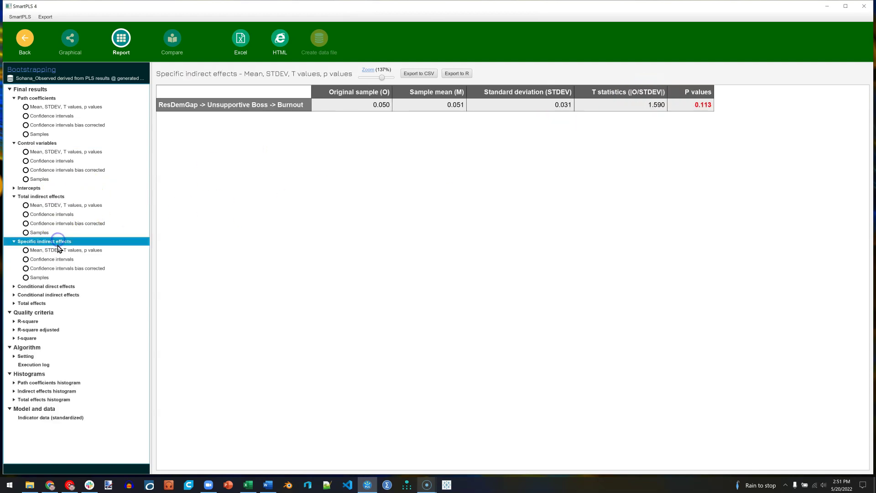
left_click(52, 287)
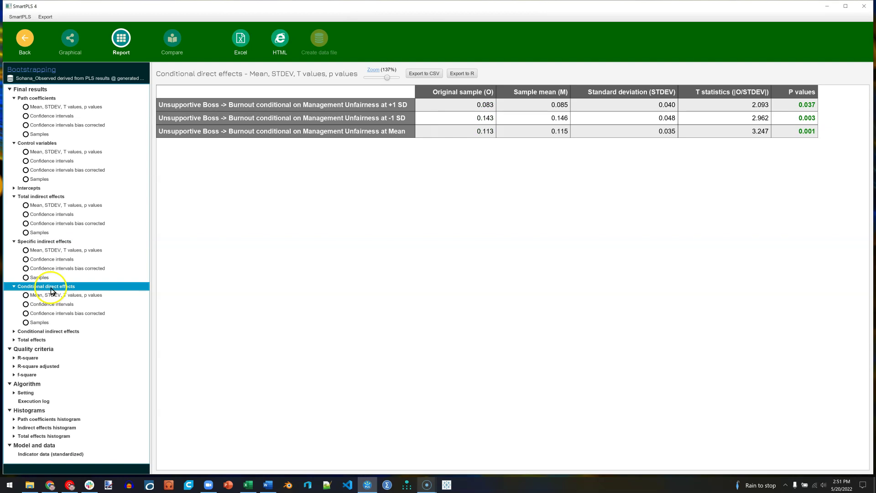
left_click(55, 331)
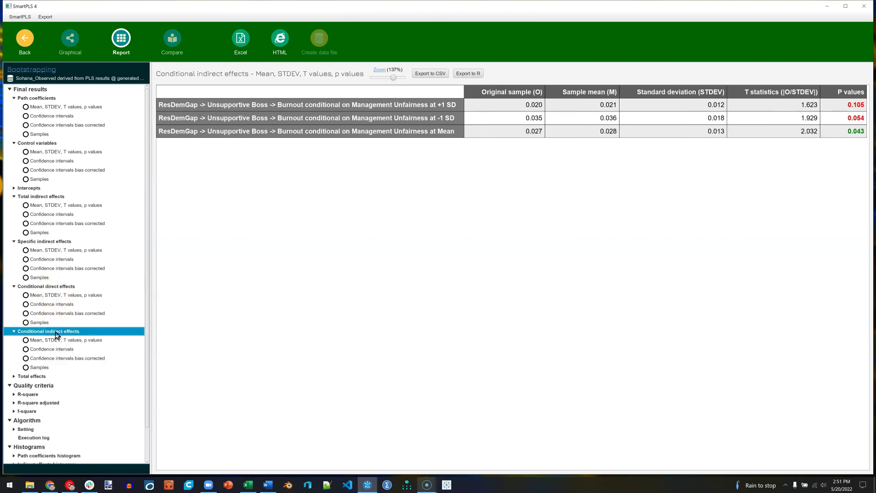
scroll(57, 336, "down", 1)
scroll(58, 336, "up", 1)
Step: Show conditional indirect effects' p values (0.043 at Mean), then their bias-corrected confidence intervals
key("ctrl+g")
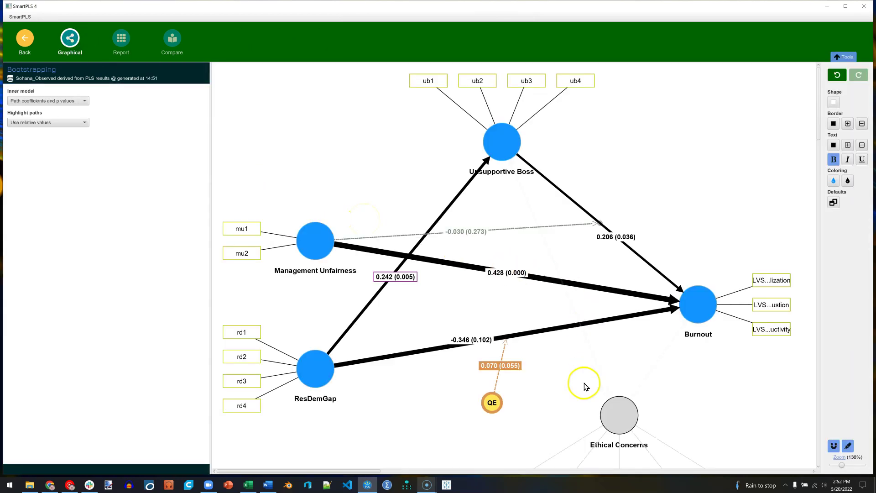
left_click(120, 46)
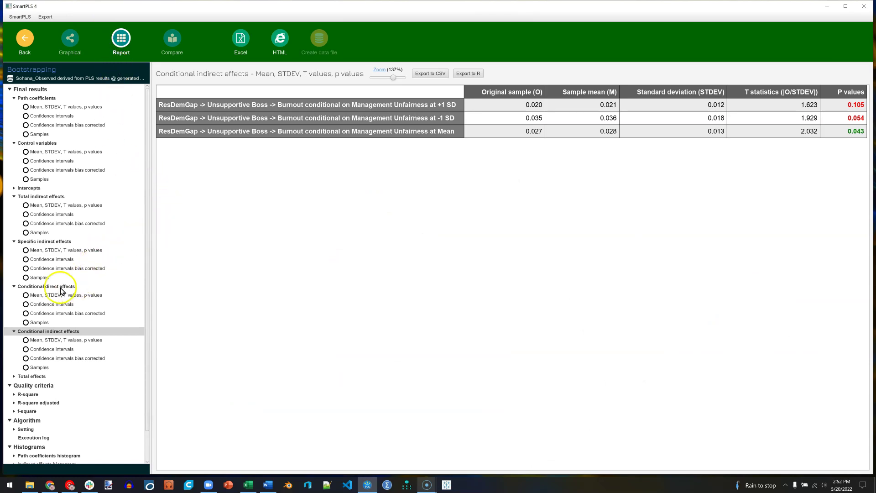
left_click(64, 340)
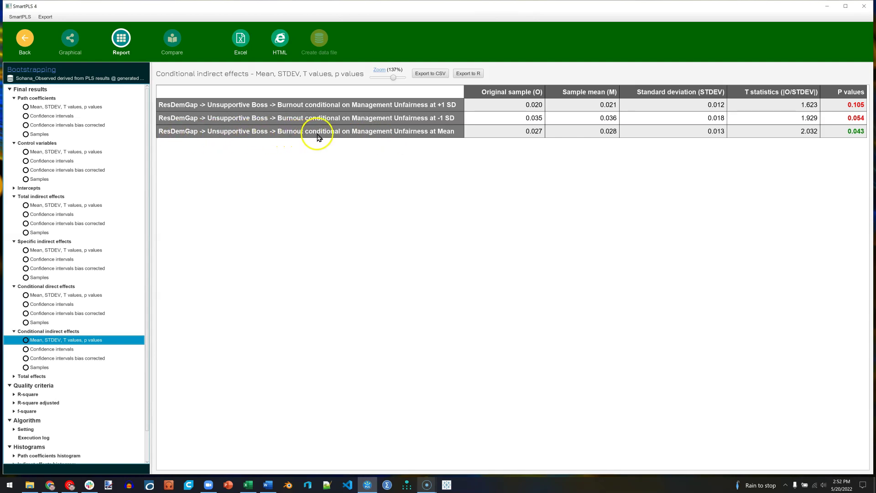
left_click(860, 136)
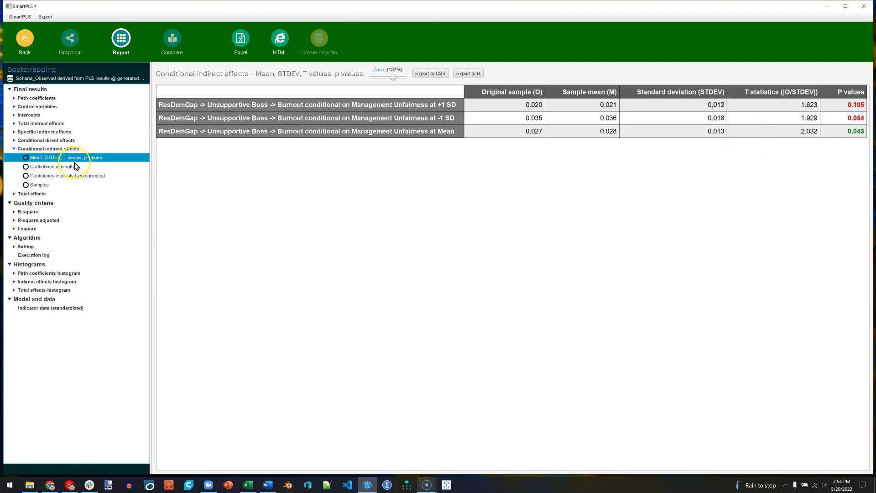
left_click(66, 168)
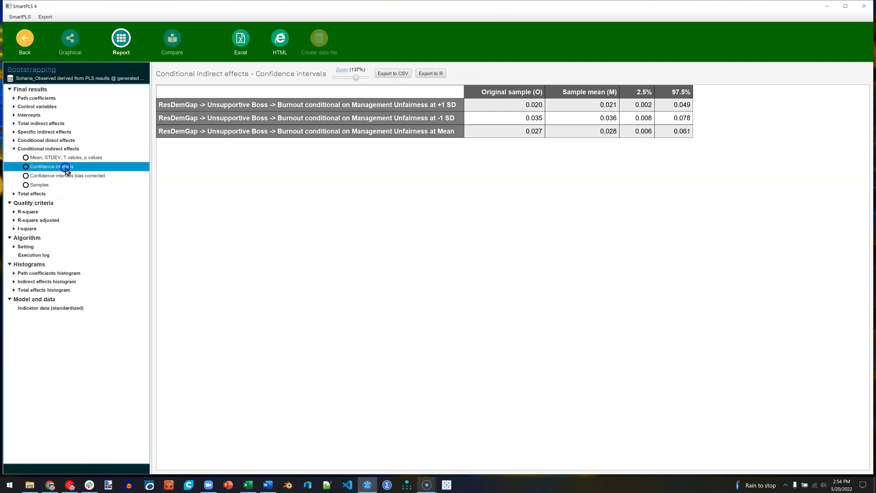
left_click(66, 177)
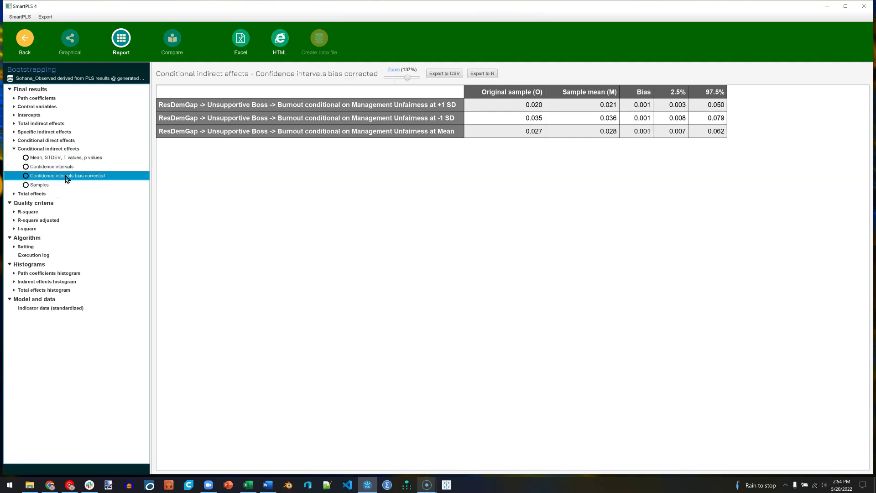